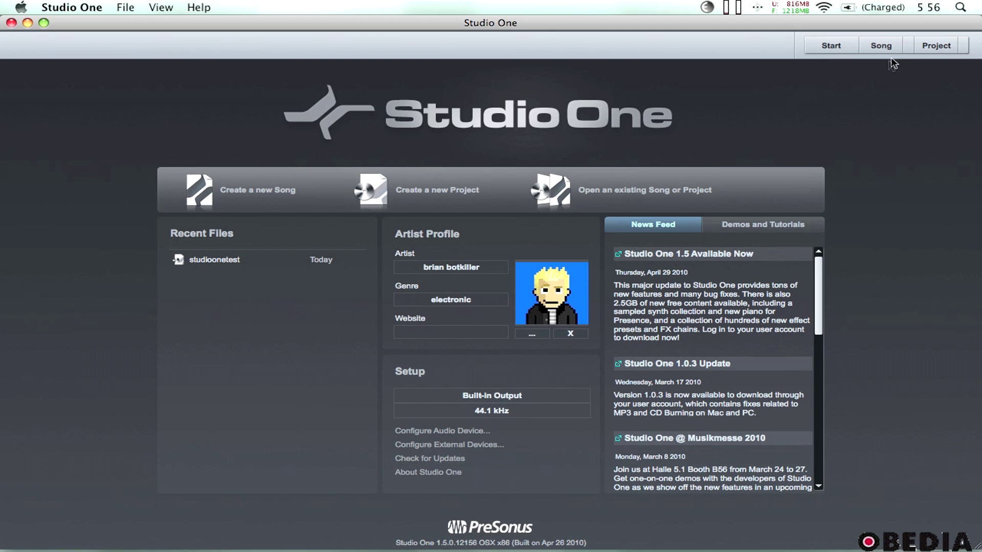
Step: Create New Song(2) from the Empty Song template at 44.1 kHz, 24 bit
left_click(880, 45)
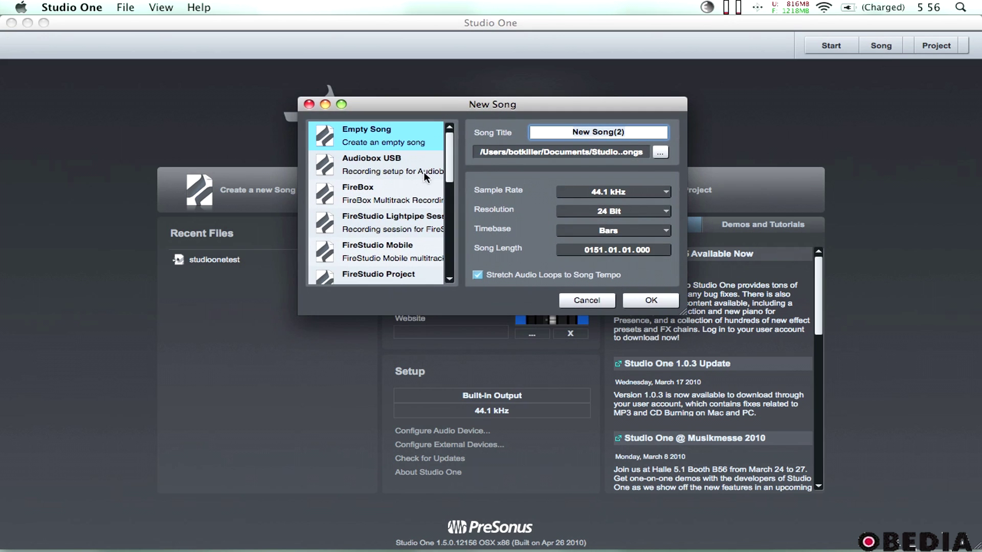
scroll(414, 154, "down", 10)
scroll(414, 154, "up", 2)
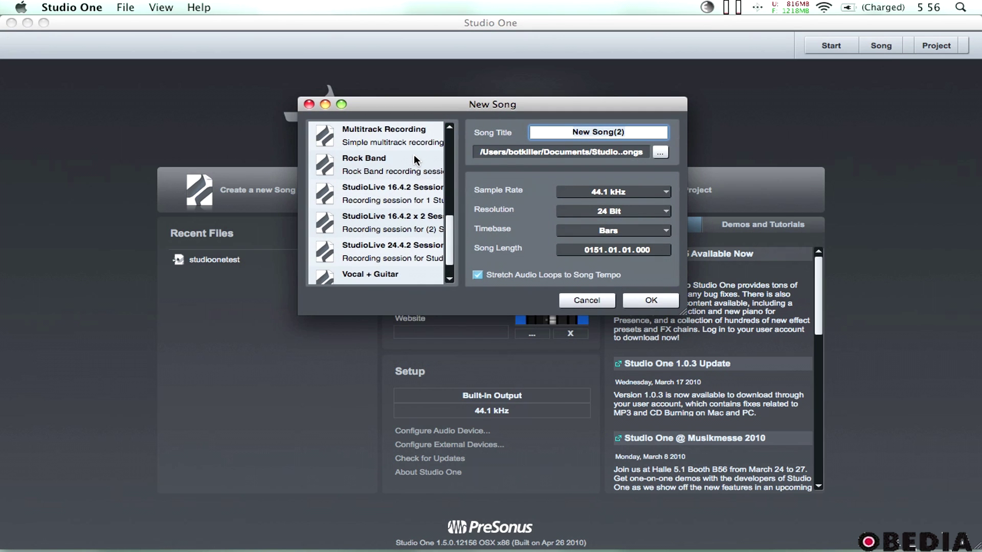
scroll(414, 159, "up", 3)
scroll(416, 159, "down", 2)
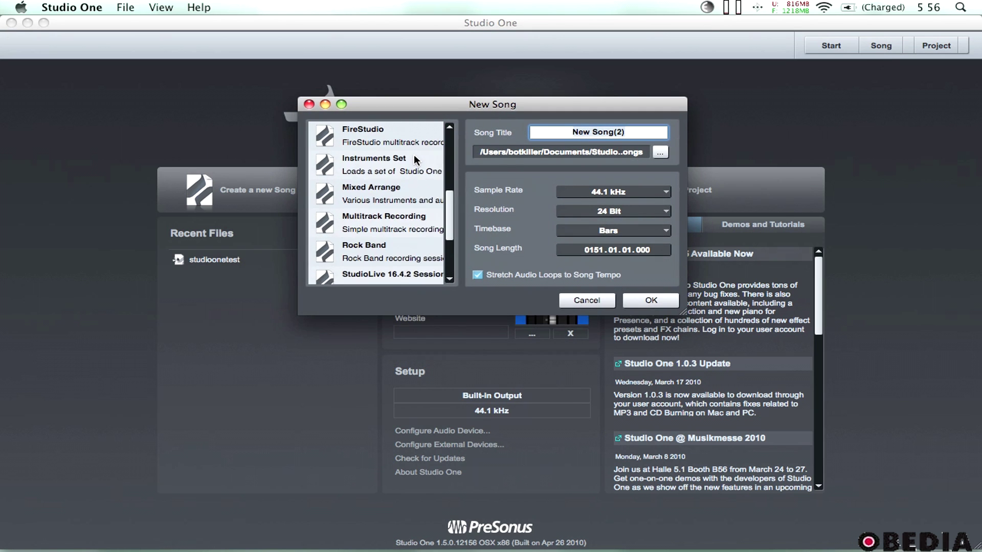
scroll(415, 160, "down", 2)
scroll(415, 160, "up", 10)
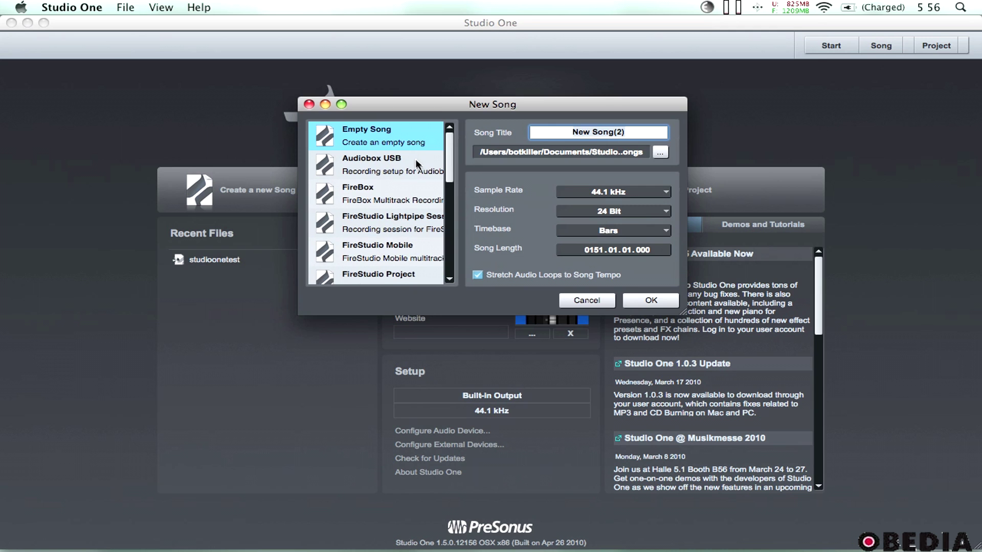
left_click_drag(462, 108, 490, 78)
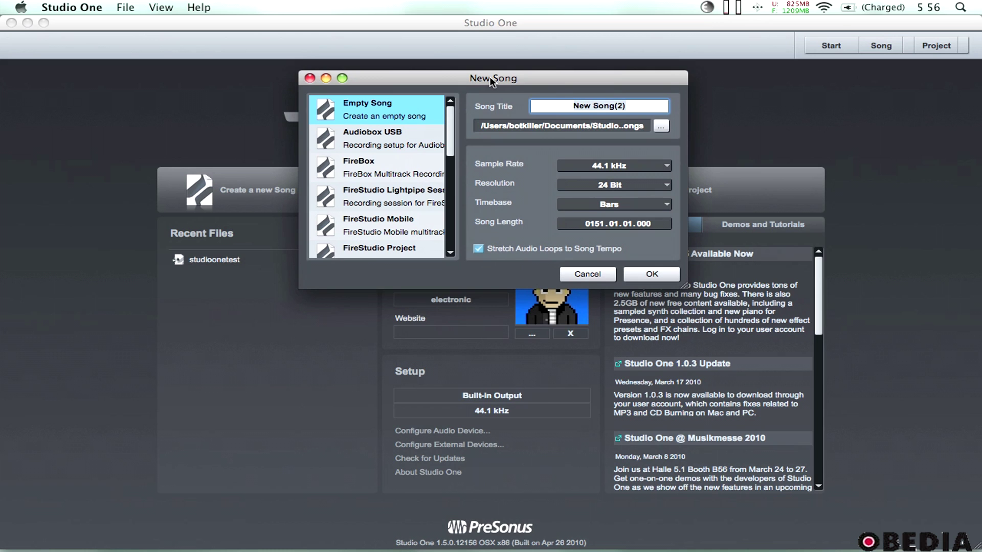
left_click(643, 272)
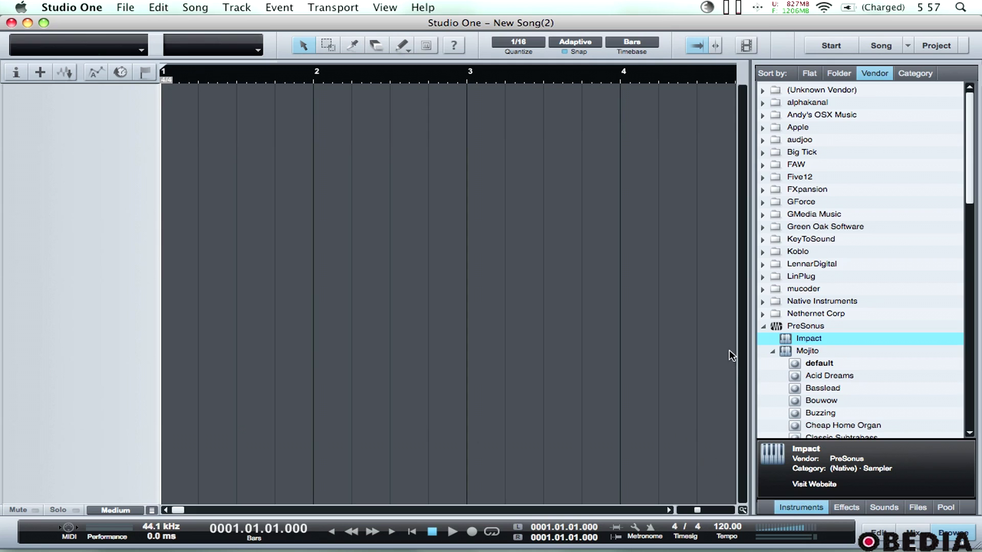
scroll(814, 241, "down", 5)
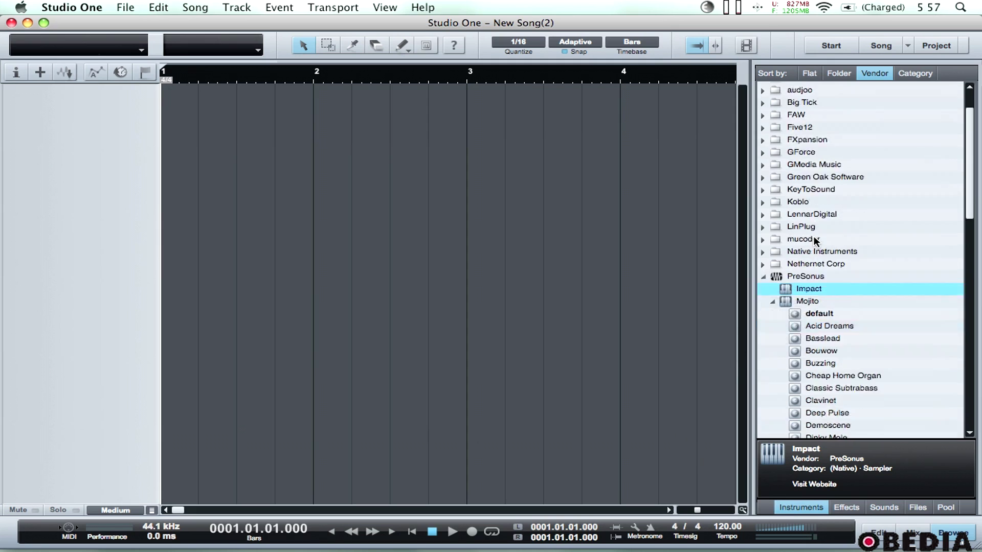
left_click(849, 508)
left_click(877, 508)
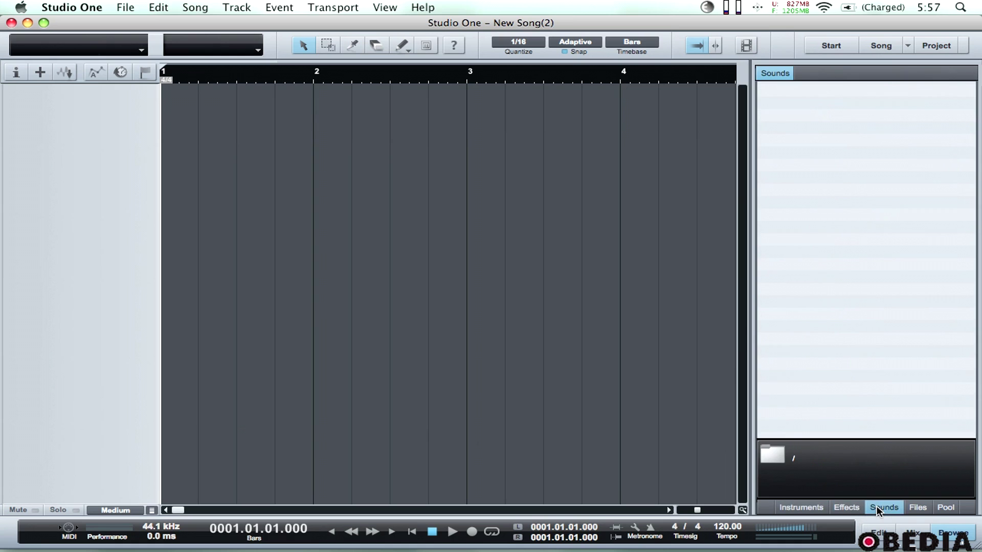
left_click(917, 508)
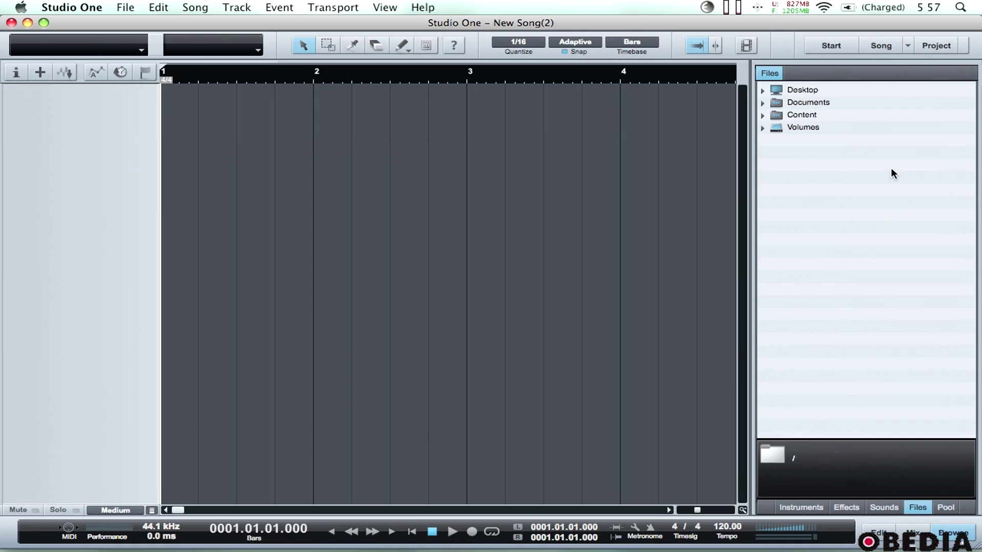
left_click(946, 508)
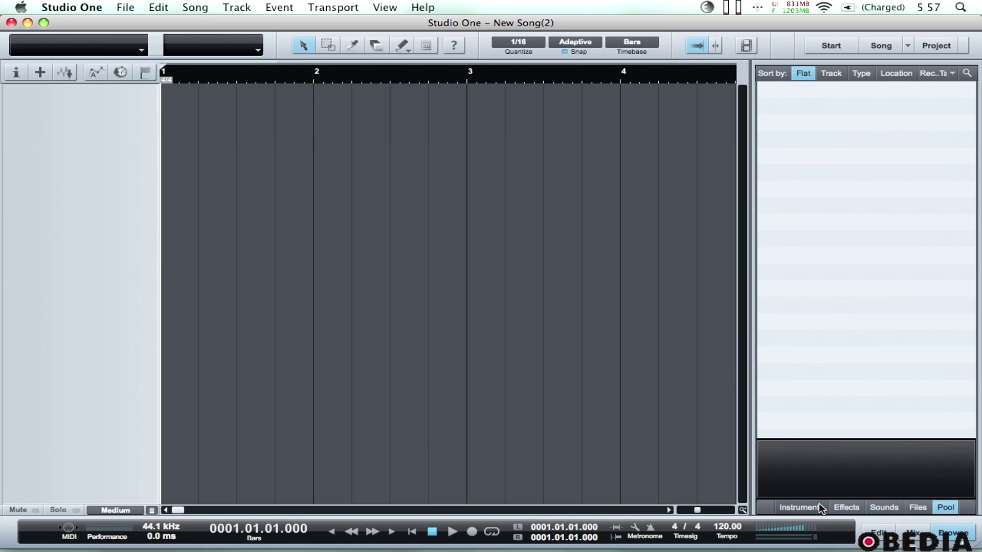
left_click(798, 508)
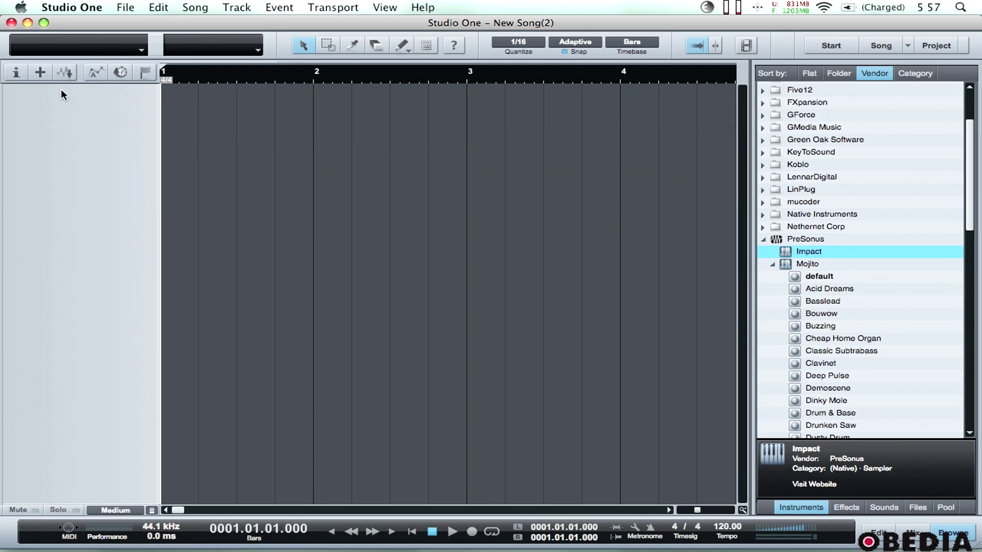
Step: Add one stereo audio track named Track with Auto-Color enabled
left_click(39, 73)
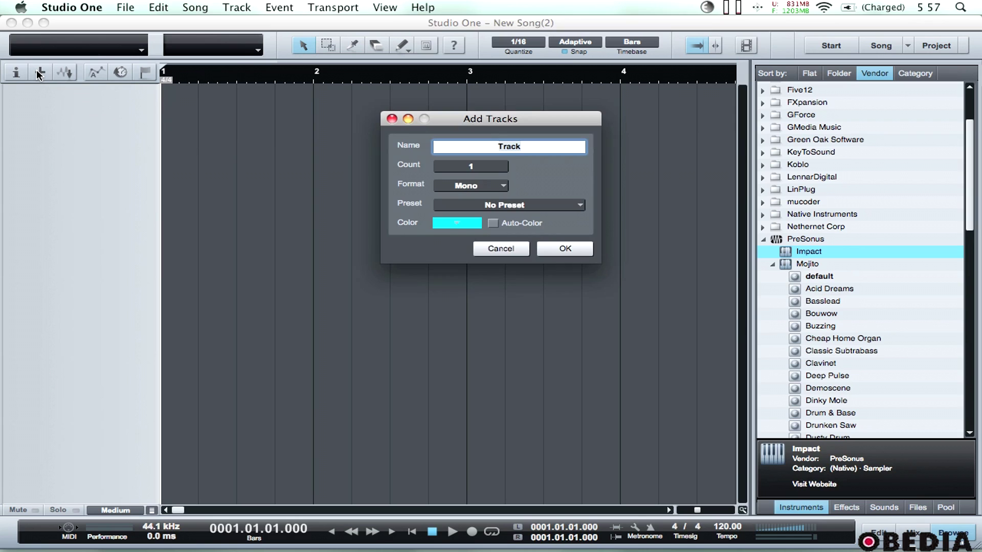
left_click_drag(506, 118, 510, 136)
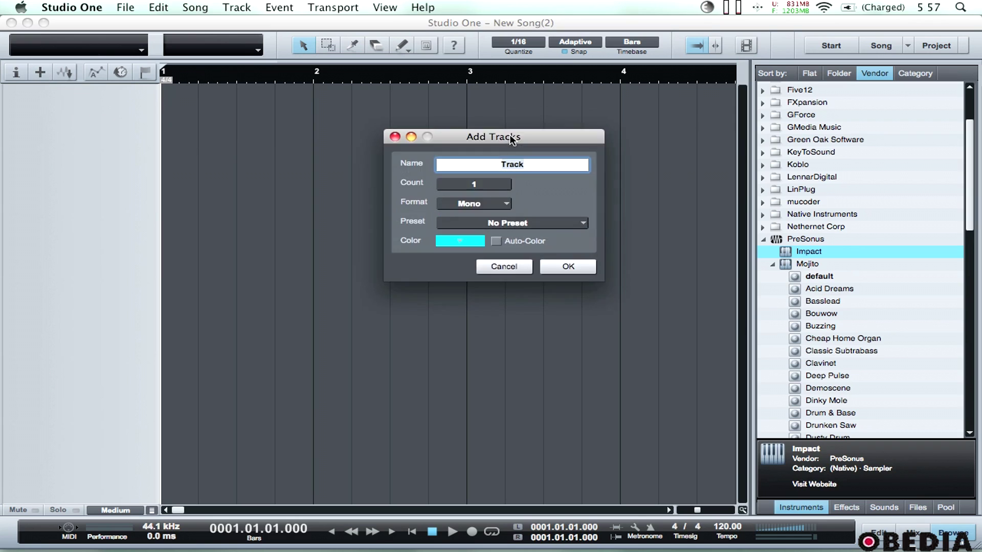
left_click(506, 203)
left_click(473, 233)
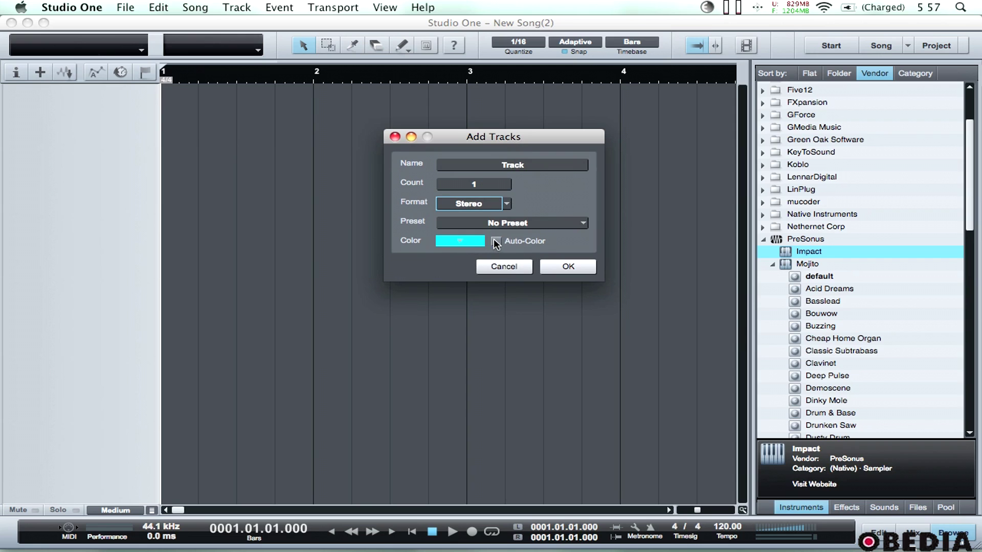
left_click(497, 241)
left_click(496, 243)
left_click(495, 243)
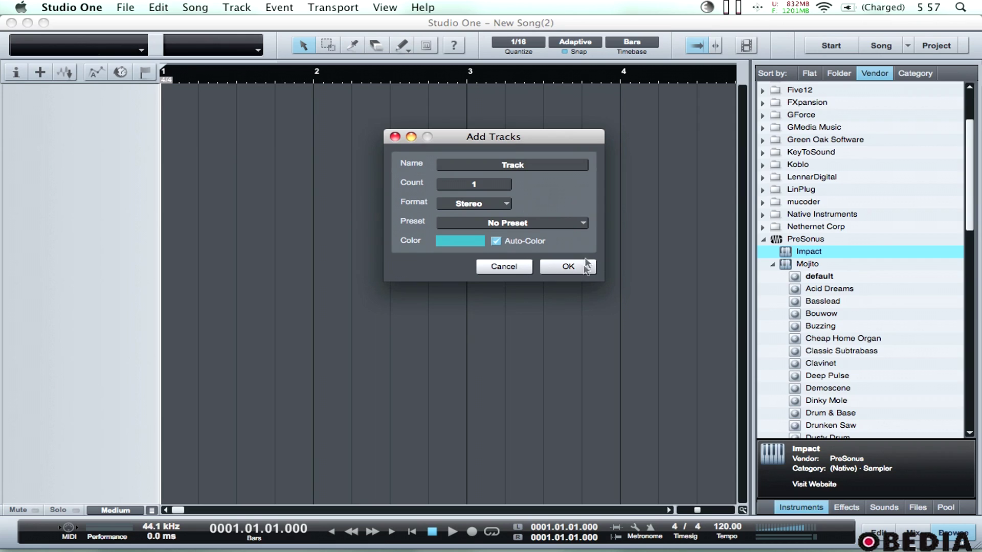
left_click(582, 271)
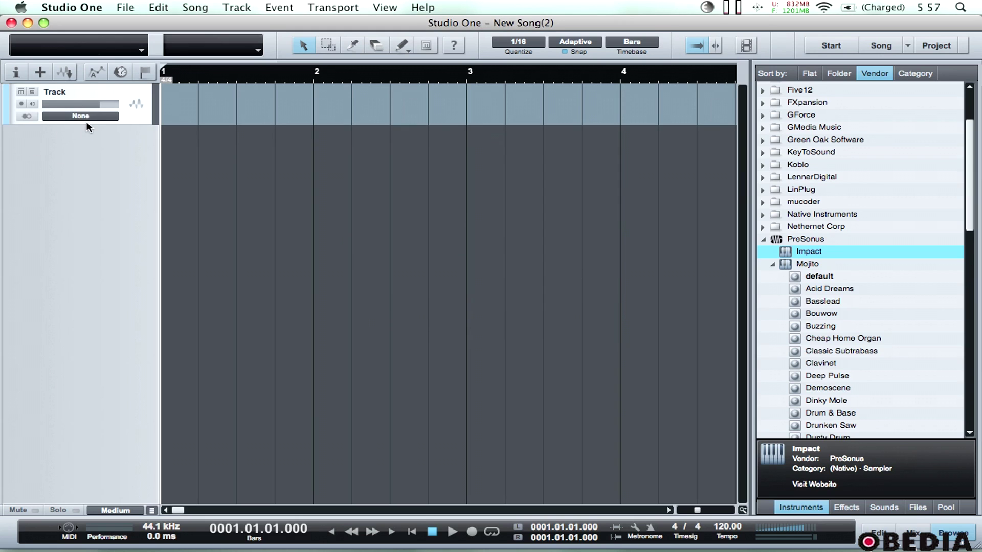
Step: Enlarge the track's height and check its Drums material setting in the Inspector
left_click_drag(88, 125, 88, 209)
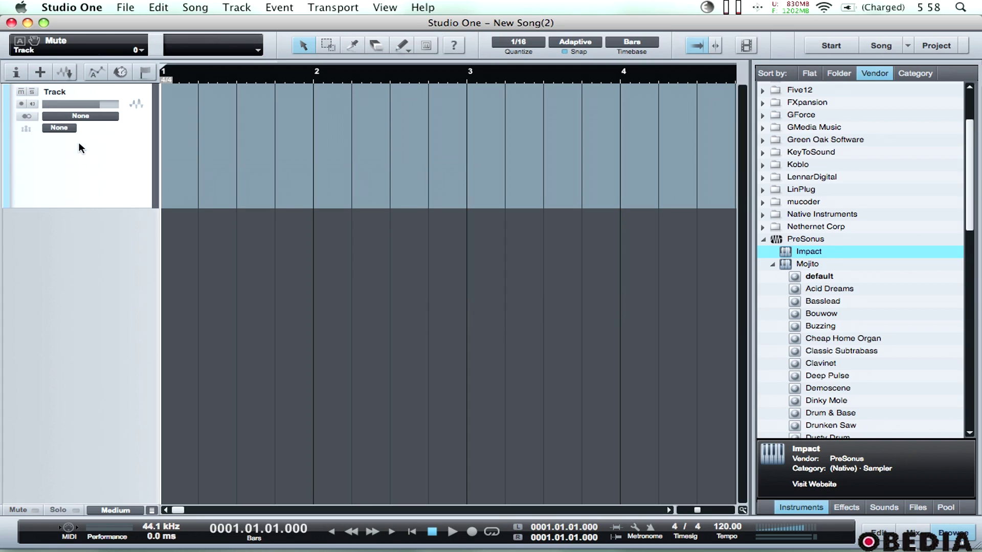
left_click(17, 73)
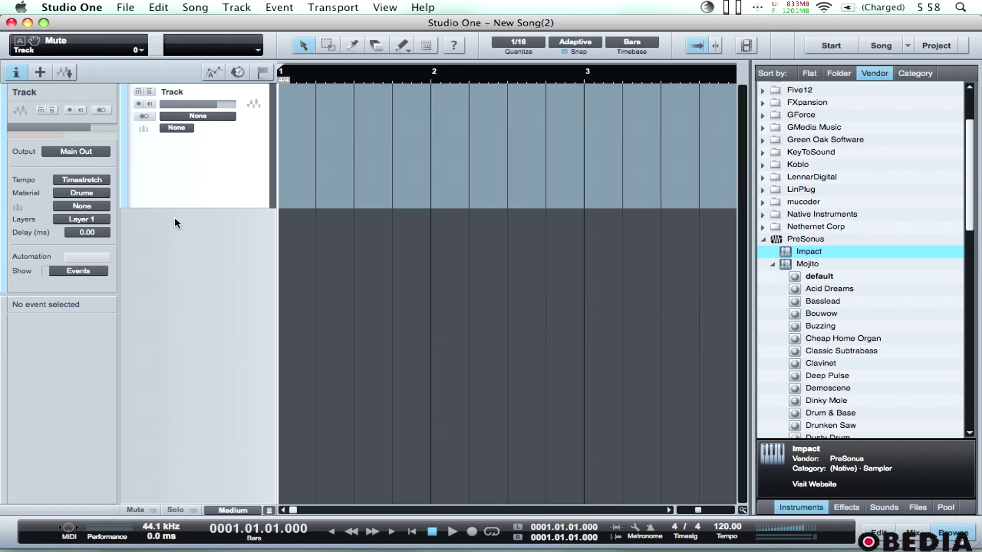
left_click(81, 194)
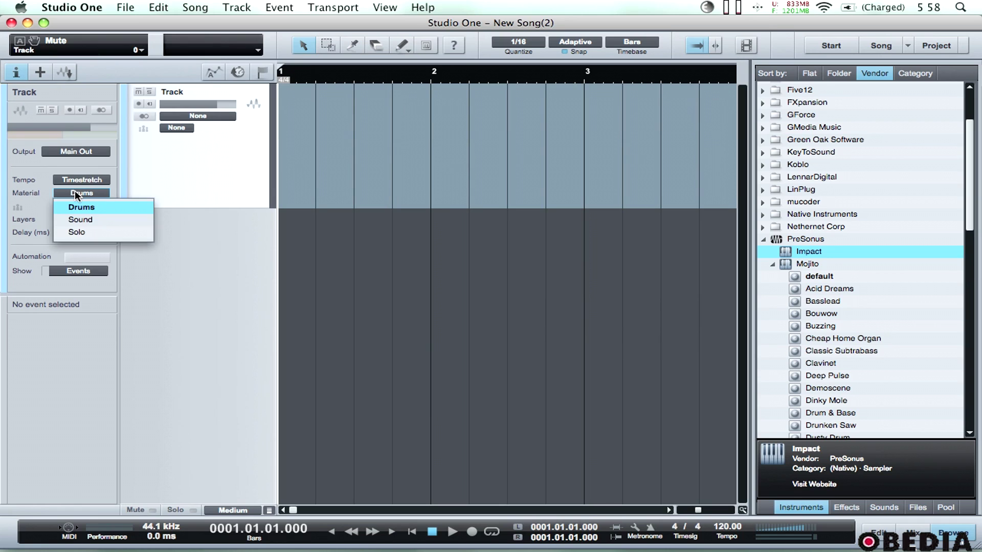
left_click(187, 172)
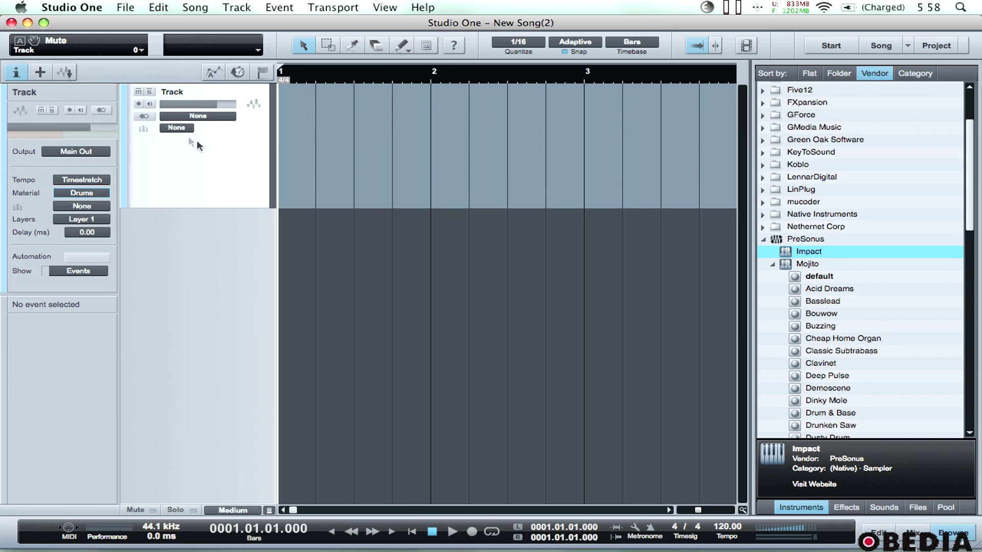
left_click(16, 72)
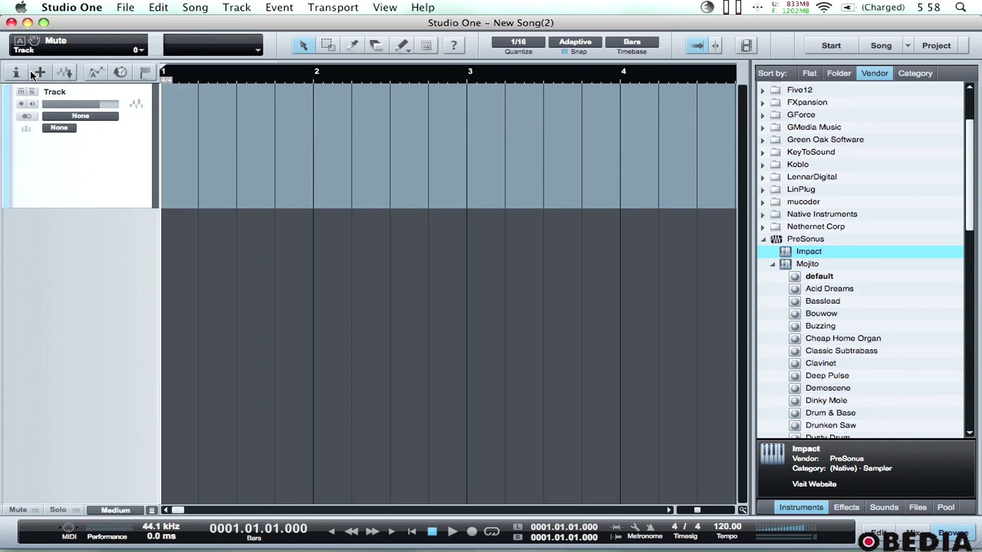
left_click(197, 8)
Step: Import the 'Echoes of a forgotten time (radio edit)' MP3 and zoom out to fit the song
left_click(201, 25)
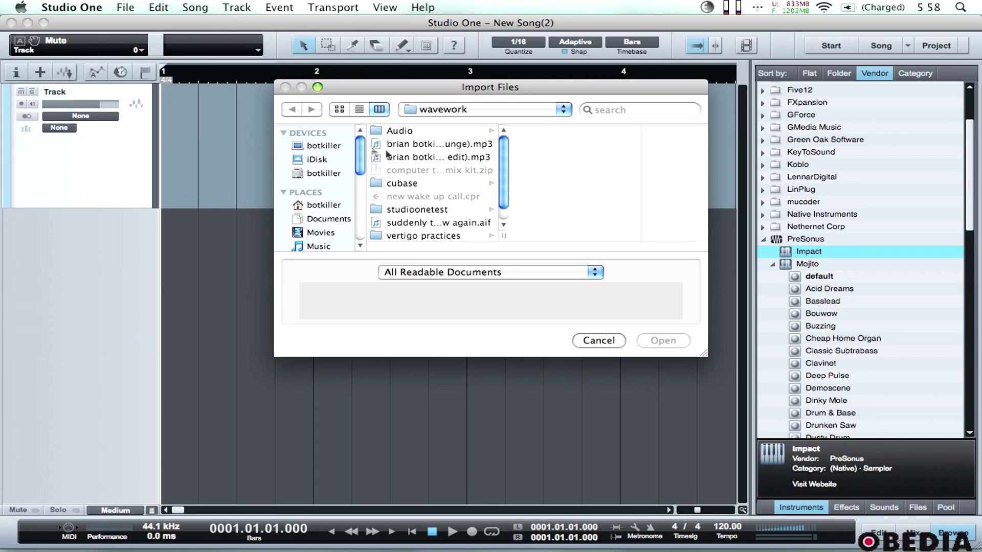
left_click(437, 157)
double_click(437, 157)
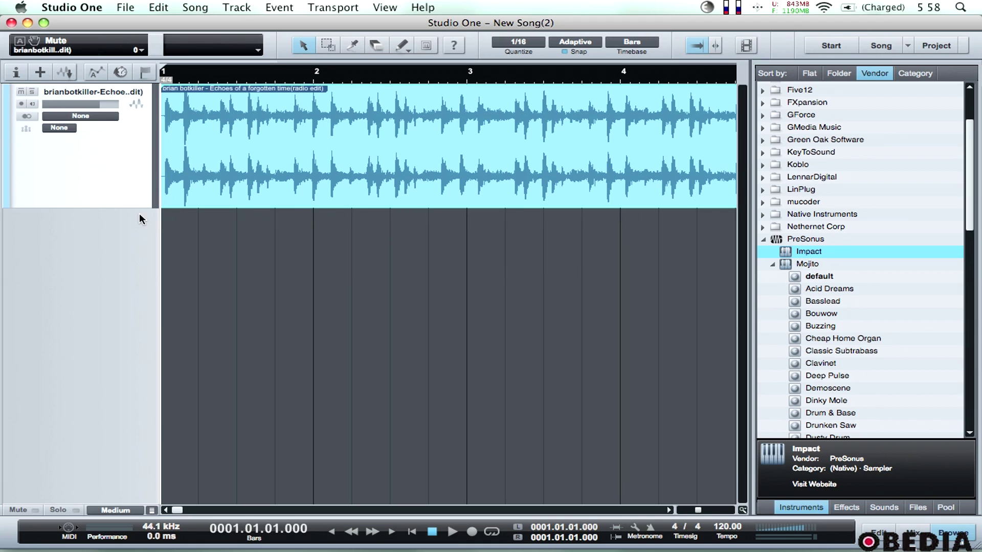
left_click_drag(136, 208, 140, 262)
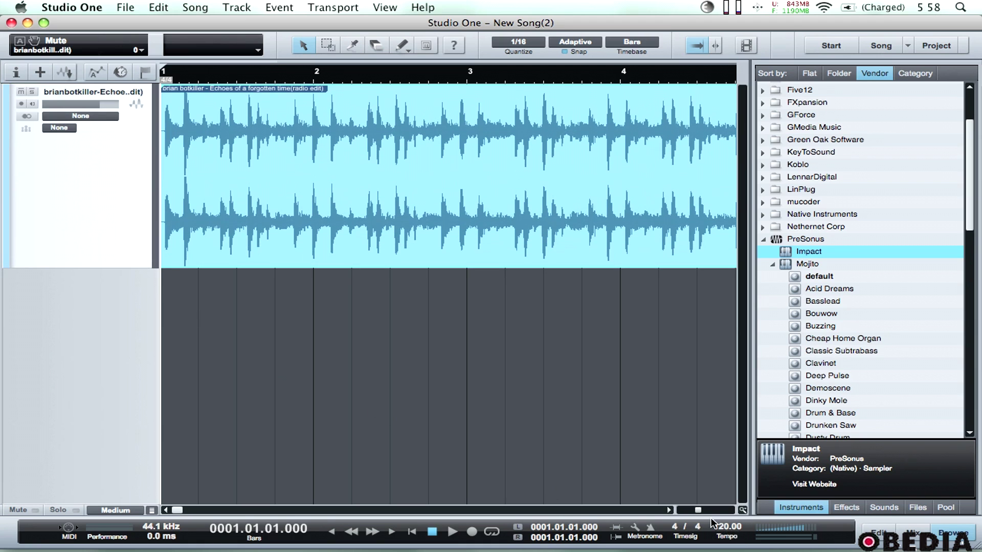
mouse_move(697, 510)
left_mouse_down()
mouse_move(712, 509)
mouse_move(672, 510)
mouse_move(707, 508)
mouse_move(680, 509)
left_mouse_up()
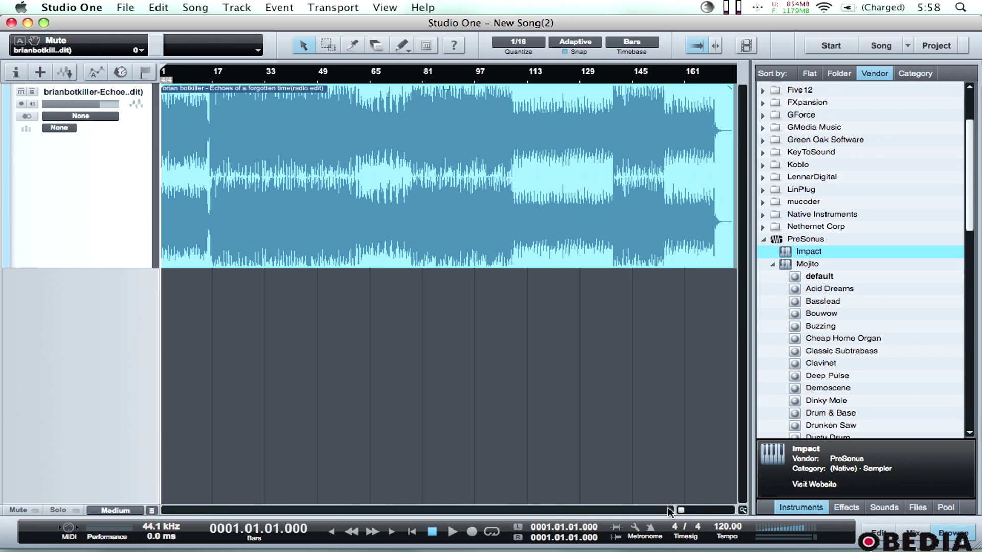
left_click(306, 78)
Step: Place the playhead at bar 17 and list effect plug-ins by vendor in the browser
left_click(330, 78)
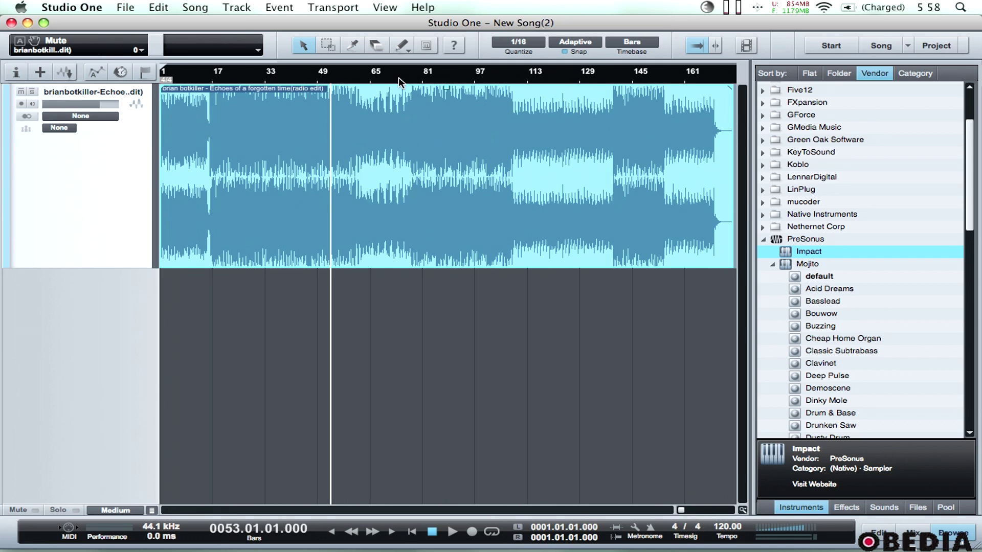
left_click(399, 78)
left_click(510, 78)
left_click(553, 78)
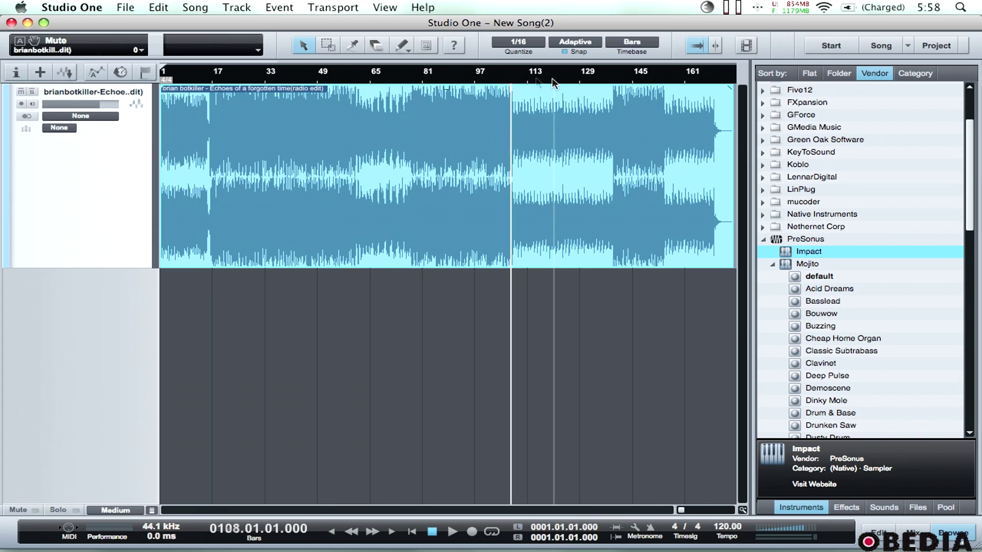
left_click(338, 78)
left_click(309, 79)
left_click(251, 79)
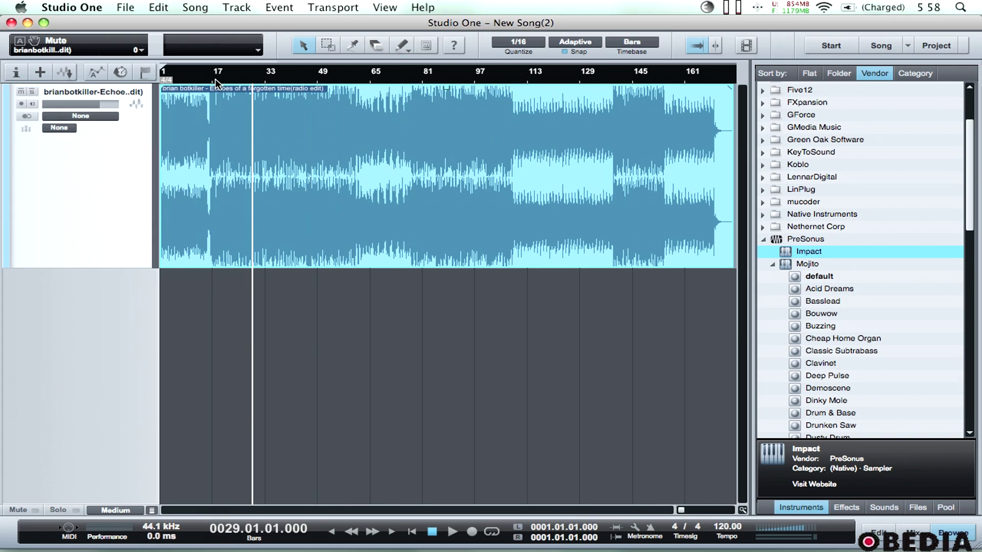
left_click(212, 79)
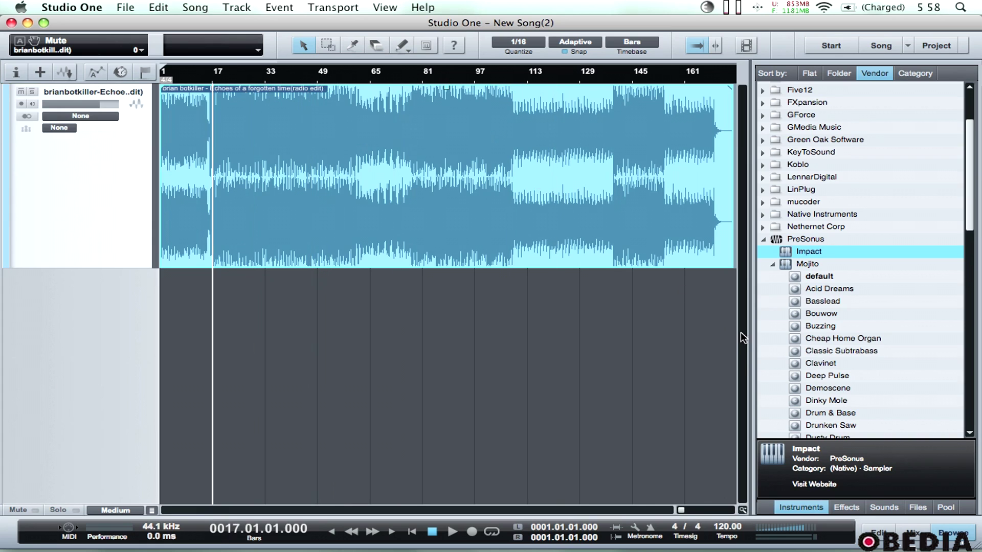
left_click(851, 508)
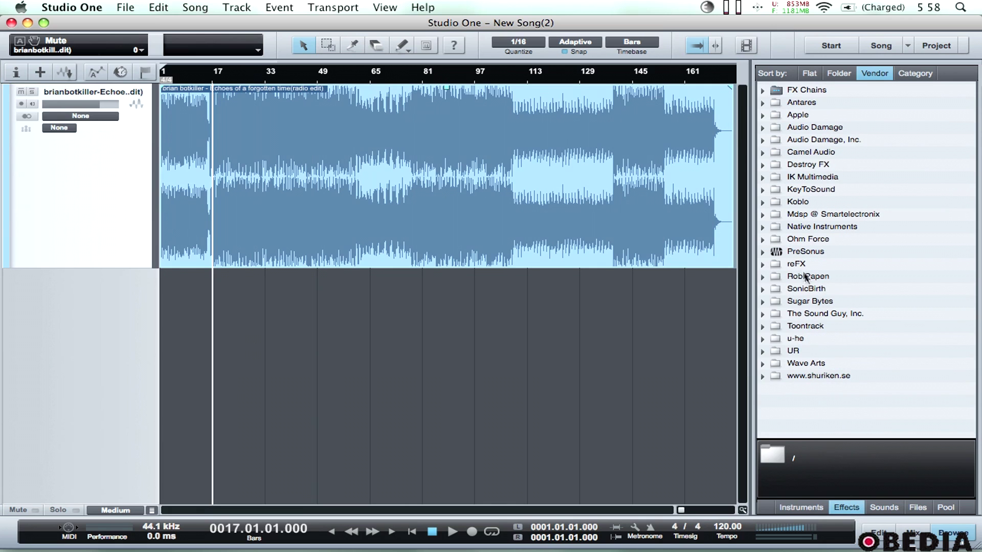
Step: Insert PreSonus Autofilter on the audio track at default settings, then close its editor
double_click(799, 253)
scroll(795, 293, "down", 5)
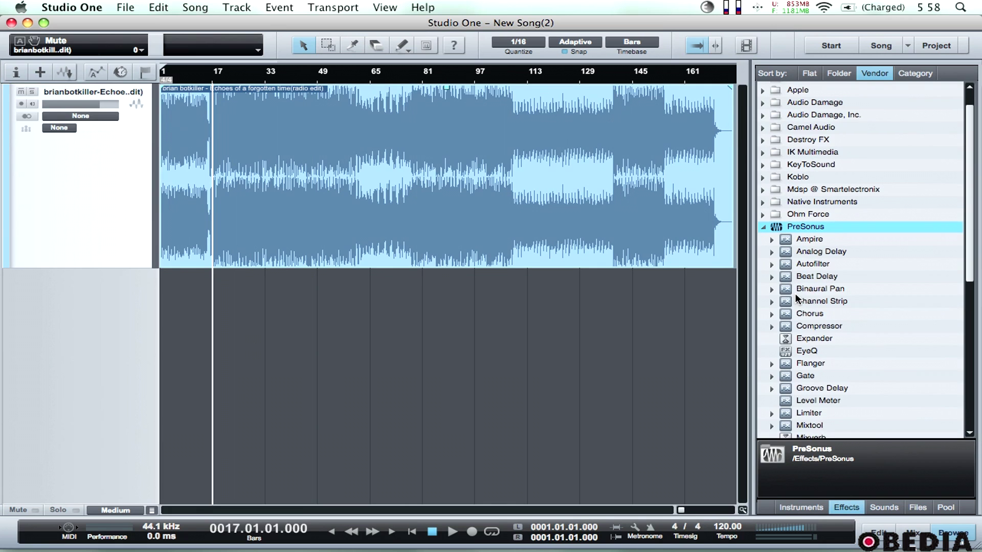
left_click_drag(806, 213, 634, 221)
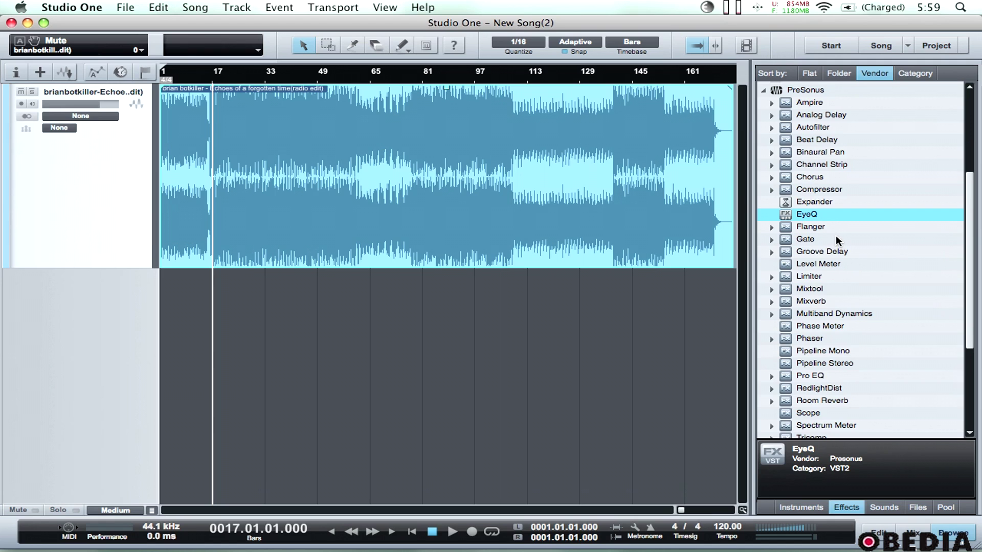
left_click_drag(812, 128, 56, 223)
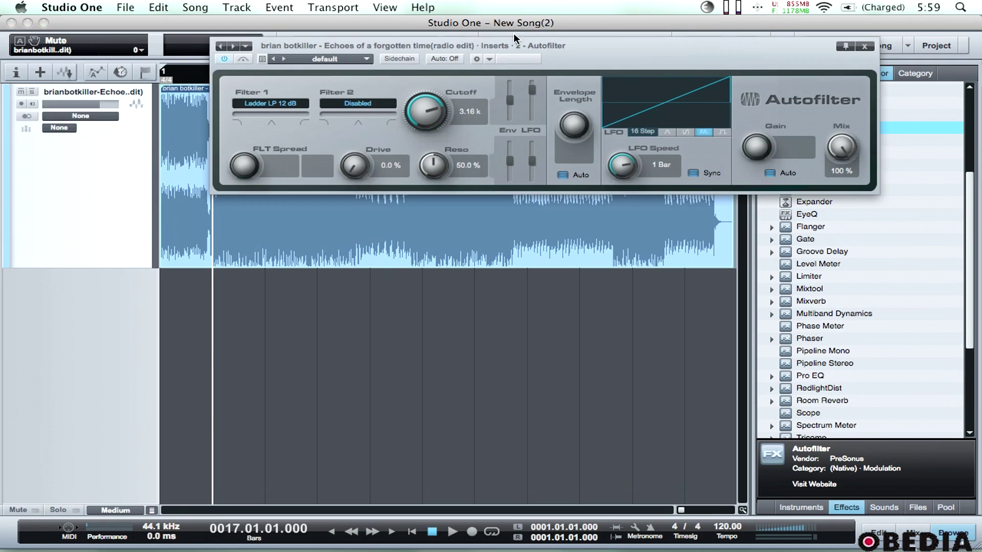
left_click_drag(547, 44, 440, 151)
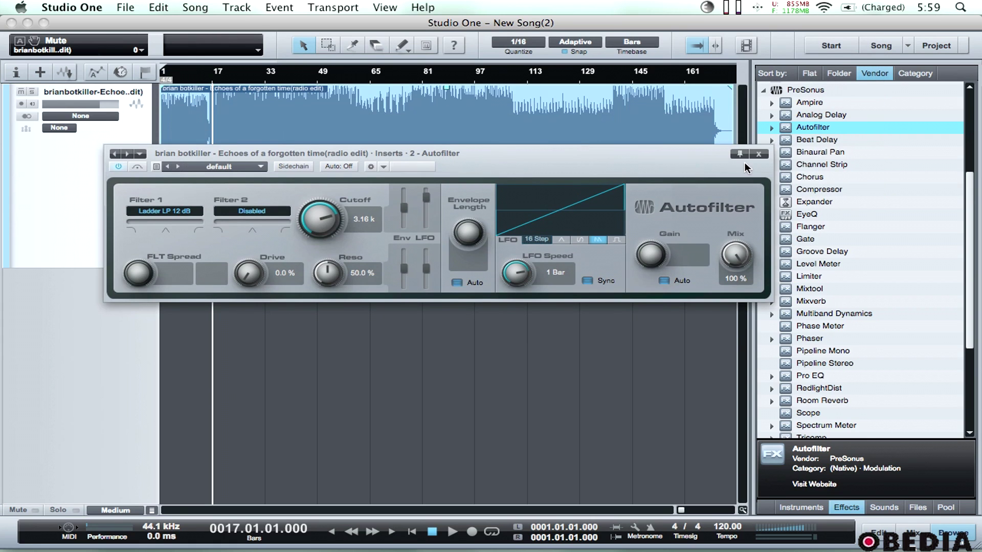
left_click(756, 154)
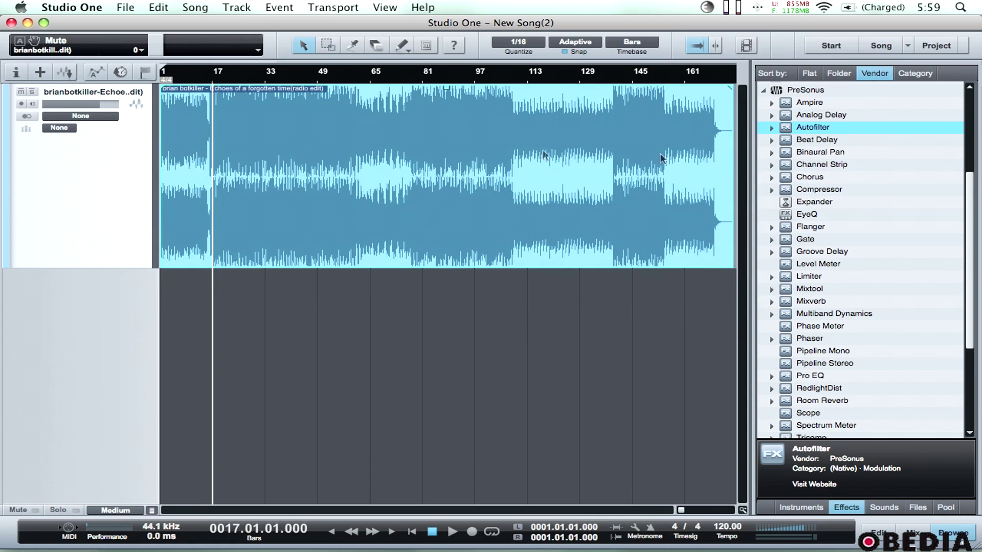
Step: Open the Console with F3, check the Autofilter insert, and lower Main Out to -0.9 dB
left_click(16, 73)
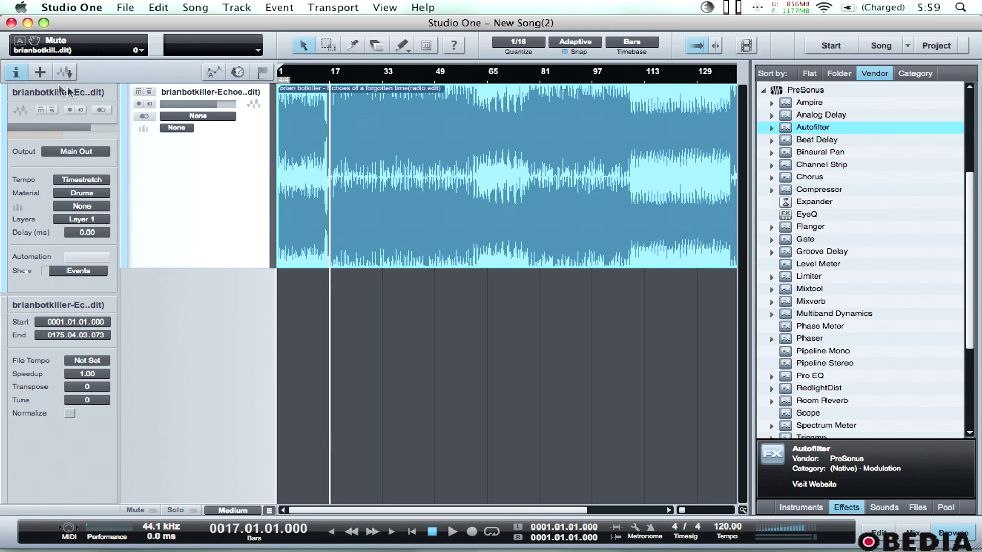
left_click(25, 72)
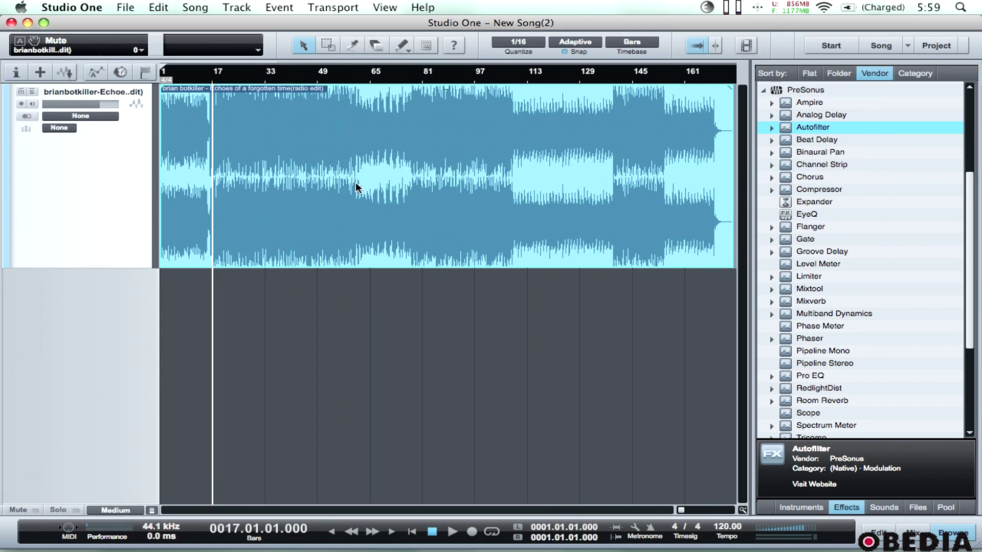
key("F3")
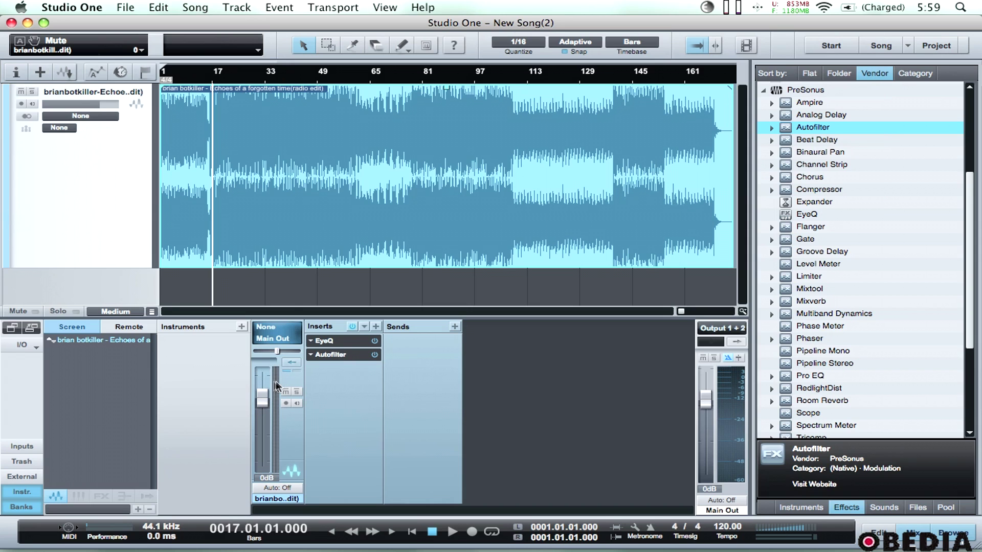
left_click(330, 355)
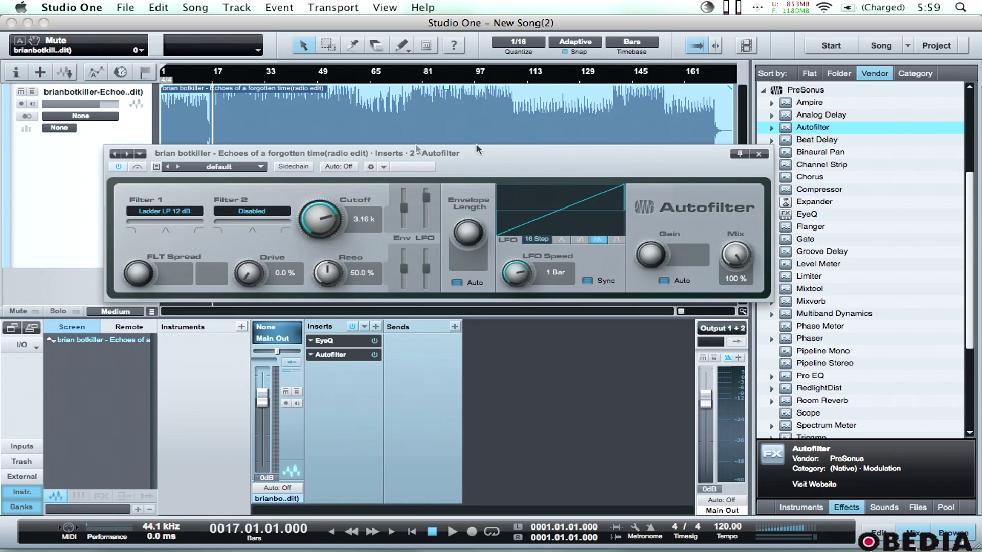
left_click(755, 154)
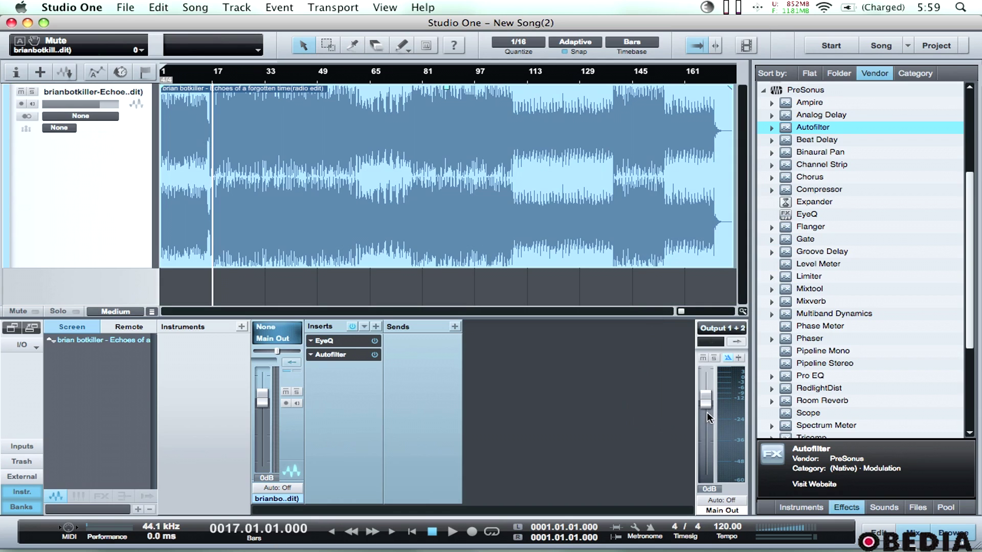
left_click_drag(710, 407, 709, 408)
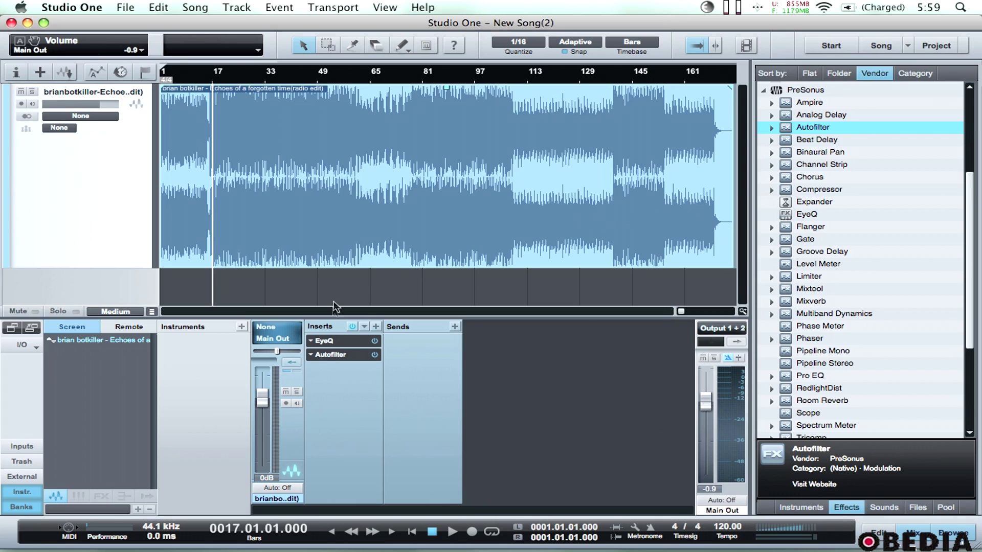
Step: Create a PreSonus Mojito instrument track from the Instruments browser
left_click(817, 509)
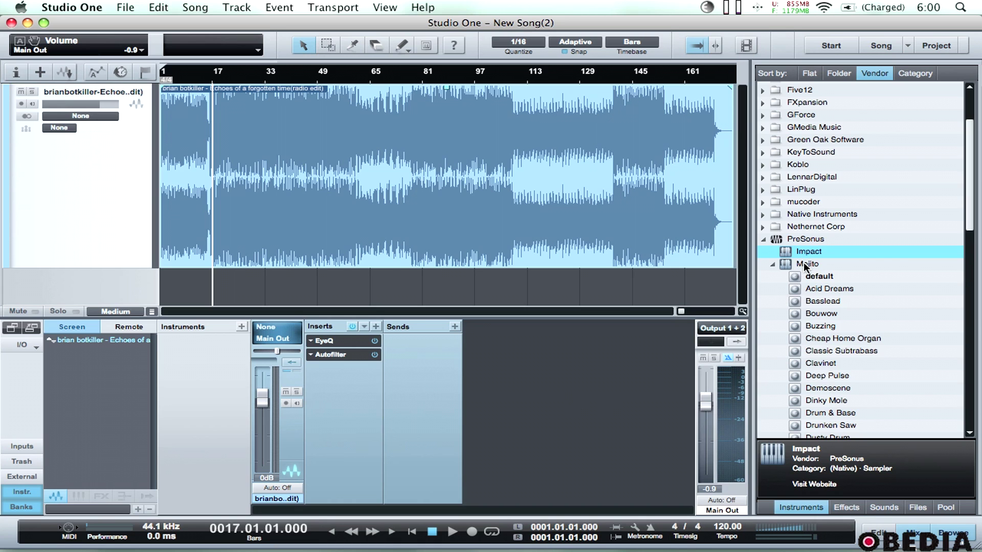
scroll(830, 231, "down", 5)
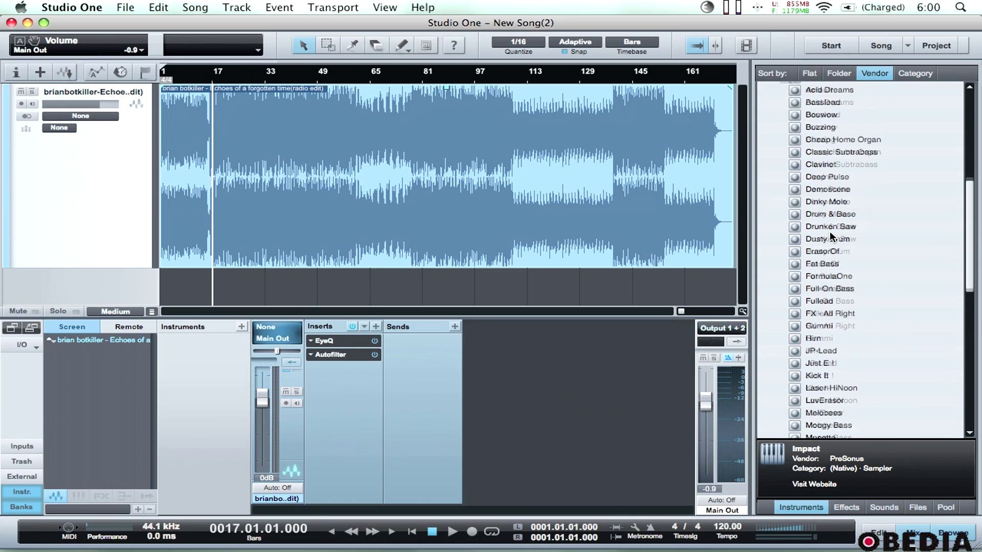
scroll(829, 236, "up", 5)
scroll(832, 236, "down", 2)
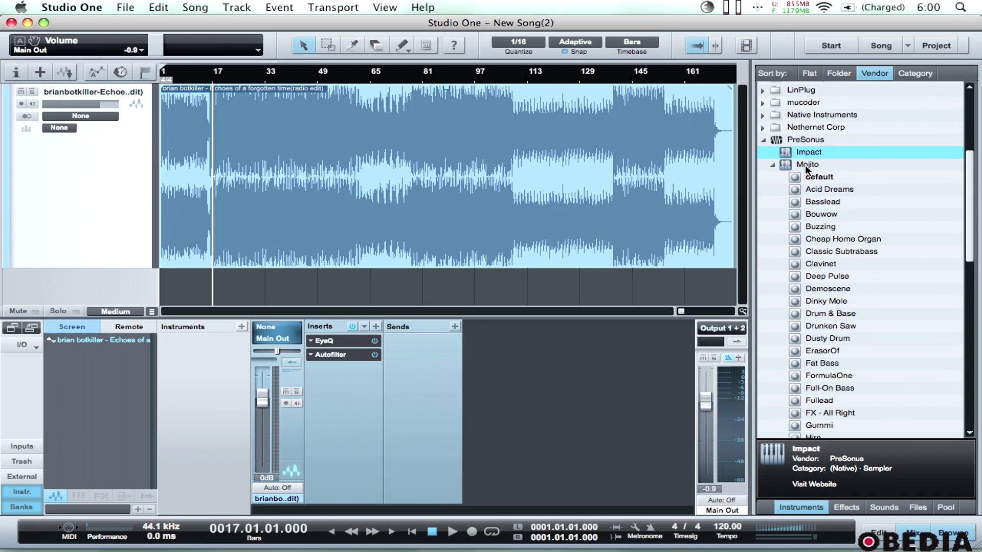
left_click_drag(807, 169, 186, 270)
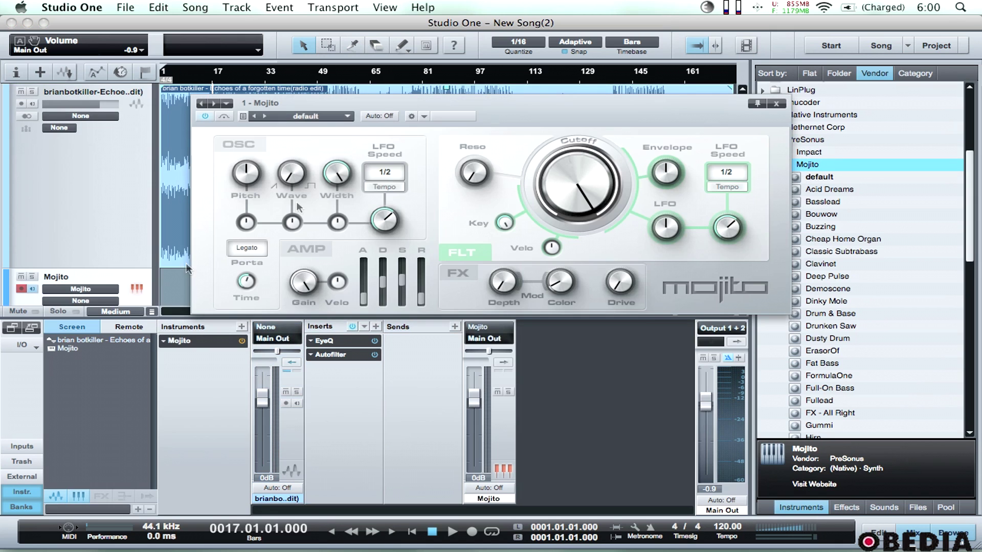
left_click_drag(572, 102, 493, 75)
Step: Set Mojito's cutoff to 915 Hz, OSC LFO speed to 1/2 D and gain to 84%
mouse_move(503, 174)
left_mouse_down()
mouse_move(505, 212)
mouse_move(508, 169)
left_mouse_up()
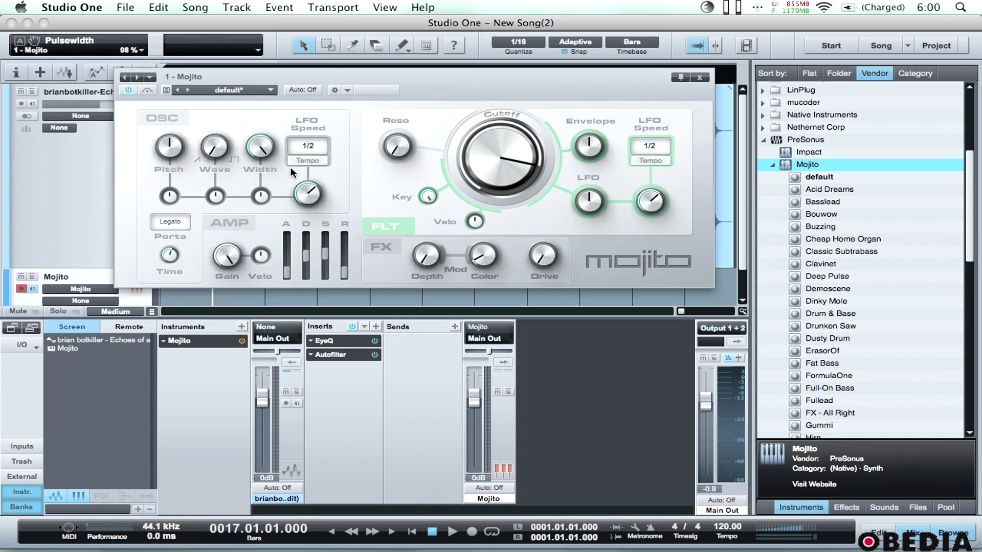
left_click_drag(305, 189, 306, 185)
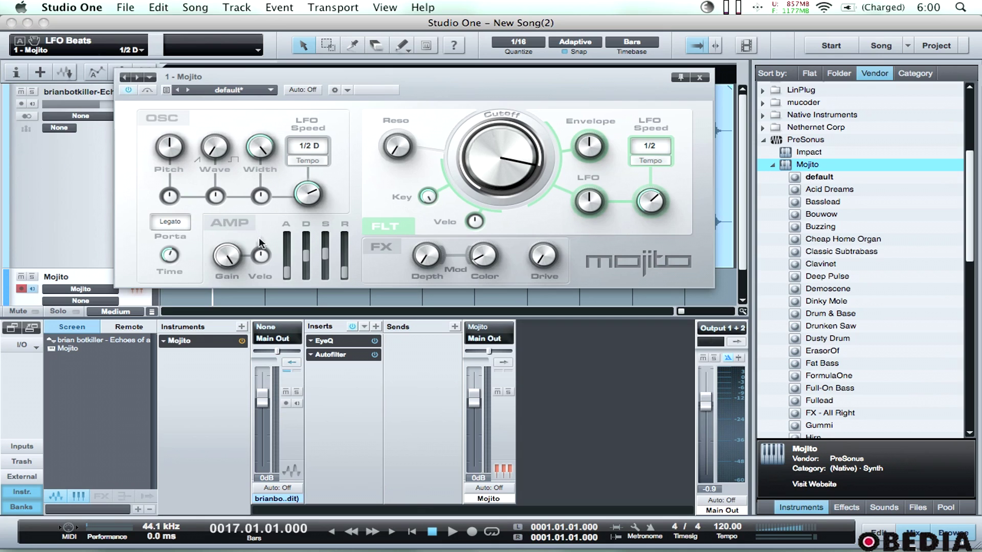
left_click_drag(227, 258, 228, 271)
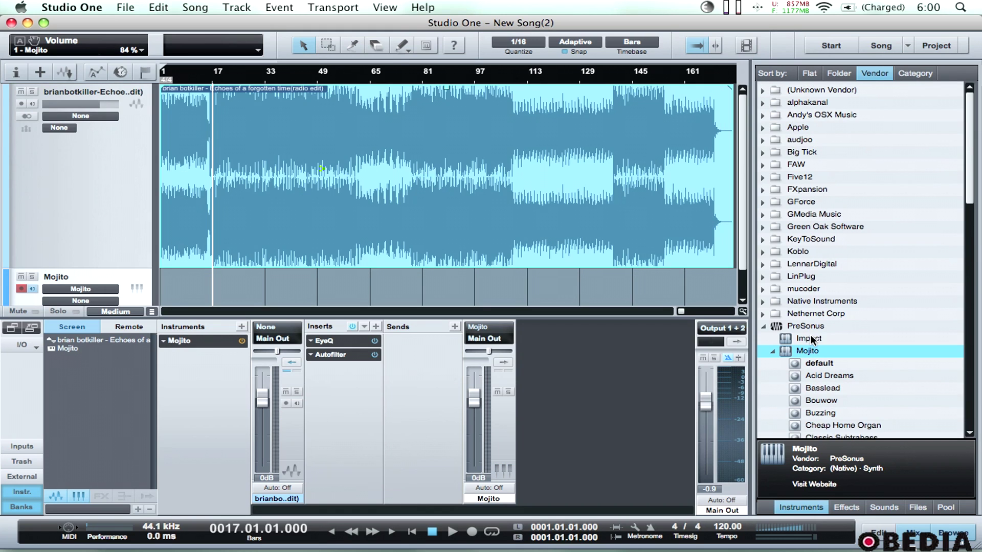
Step: Create a PreSonus Impact drum instrument track from the Instruments browser
left_click_drag(812, 339, 118, 283)
left_click_drag(305, 78, 330, 53)
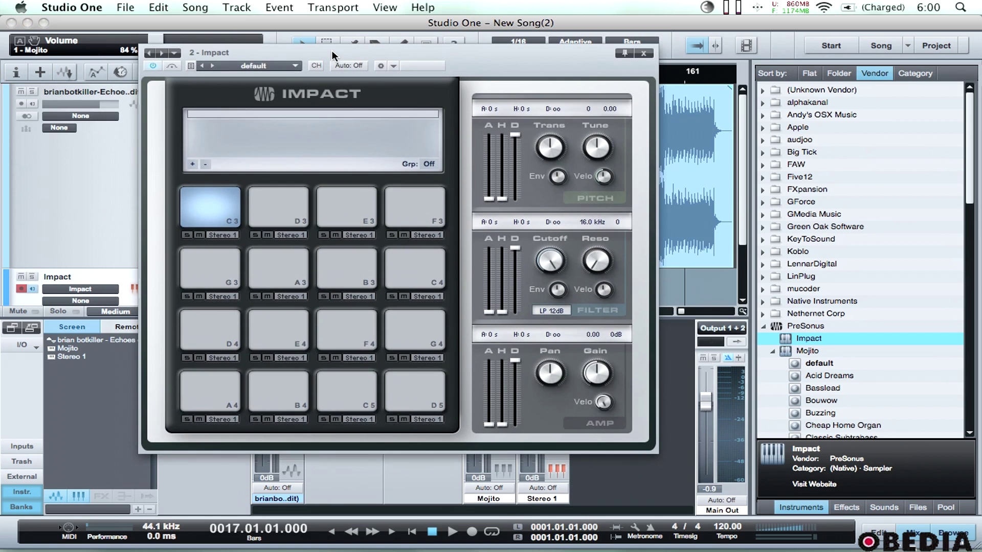
left_click_drag(481, 46, 507, 46)
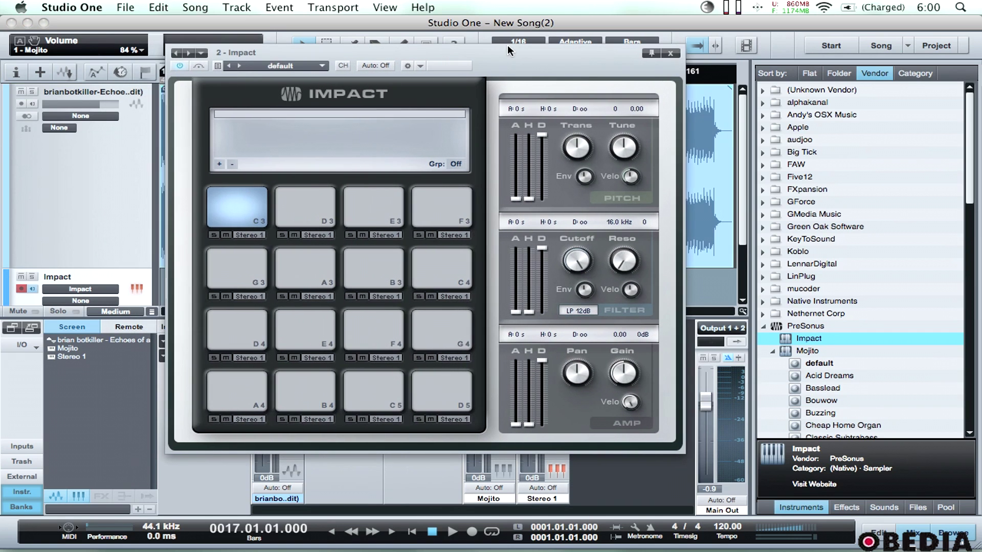
Step: Audition Impact pads D3, E3, F3, C4 and G3, then close the Impact editor
left_click(303, 215)
left_click(371, 212)
left_click(432, 214)
left_click(448, 261)
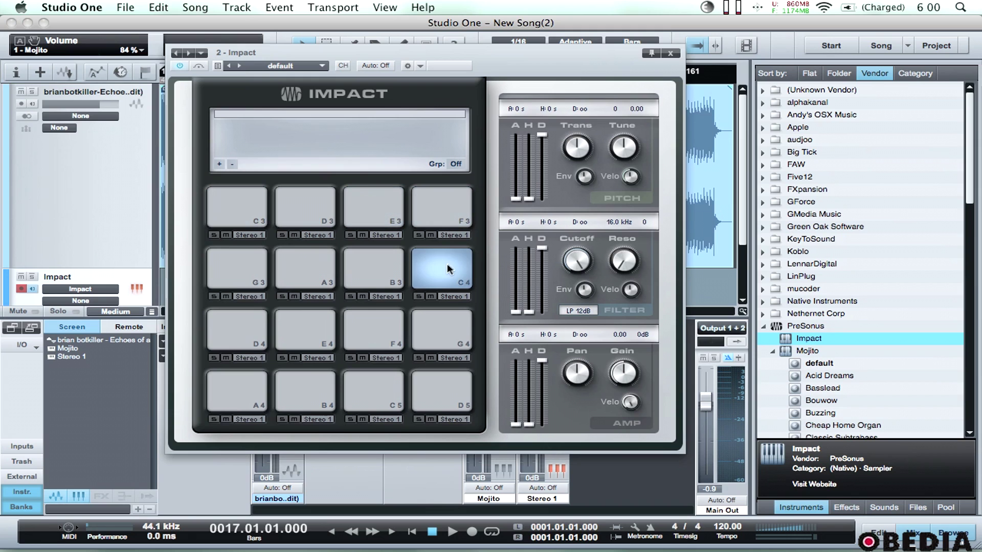
left_click(251, 279)
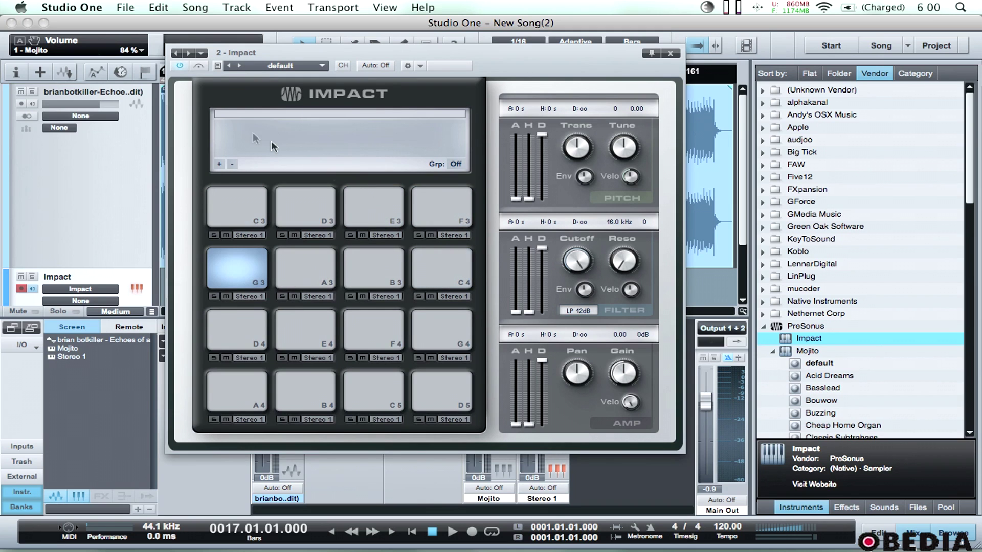
left_click(670, 53)
scroll(405, 168, "down", 3)
scroll(405, 168, "up", 3)
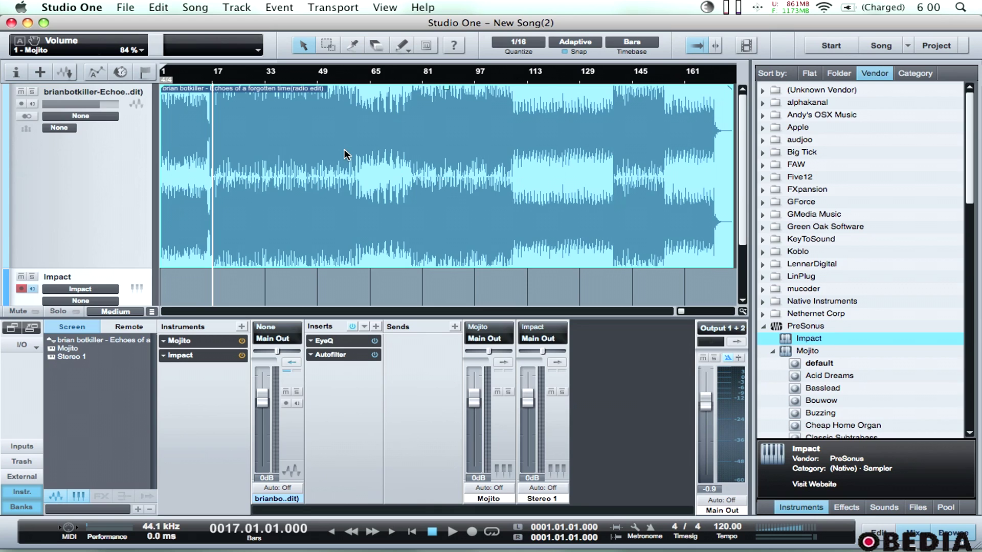
Step: Scroll the track list to check the audio, Mojito and Impact tracks
scroll(344, 149, "down", 3)
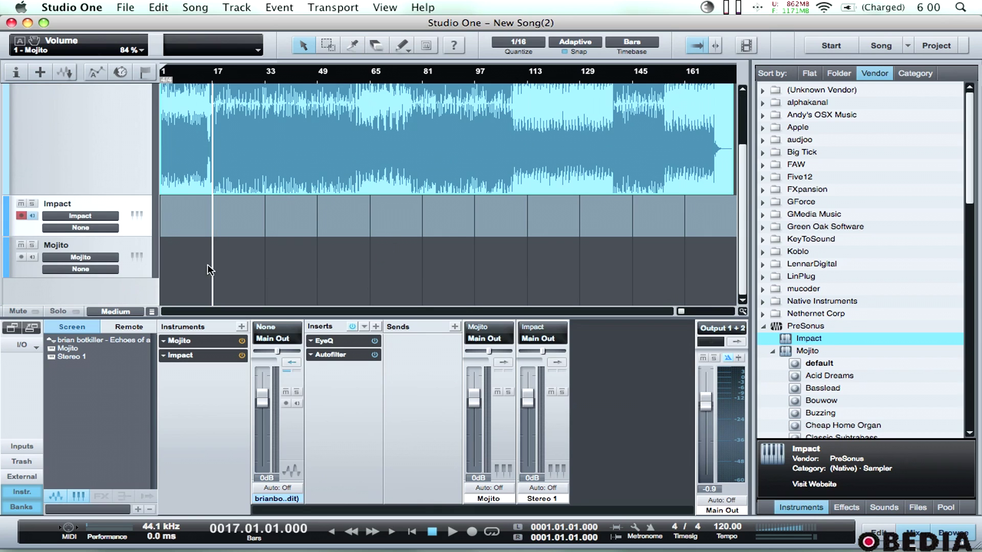
scroll(468, 205, "up", 3)
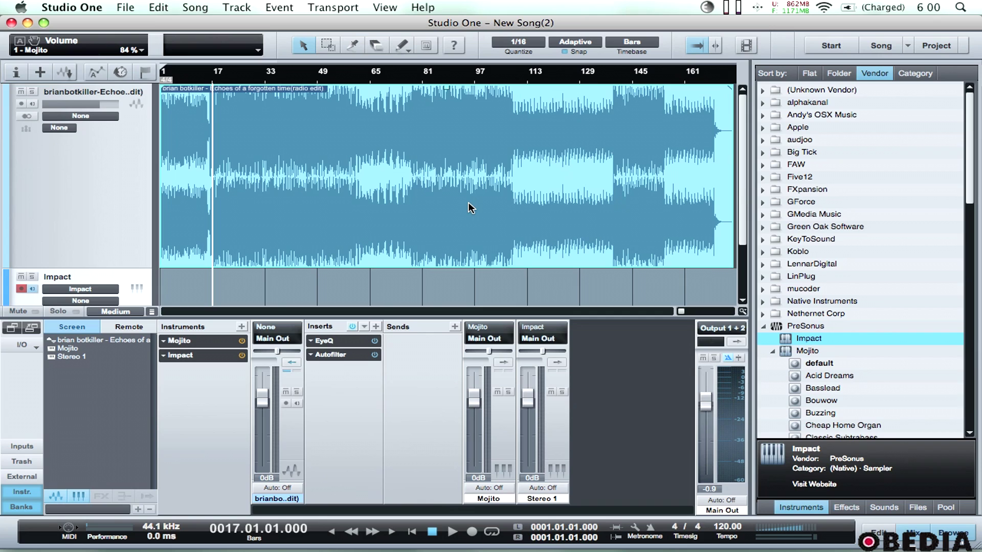